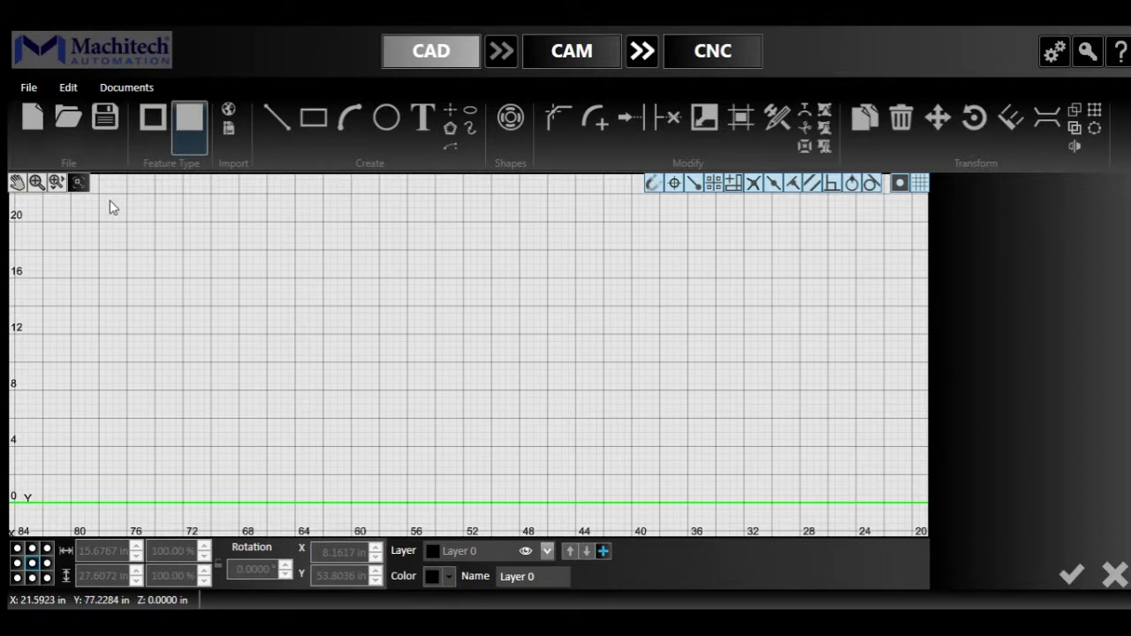
Step: Set the Feature Type to outline so new shapes are drawn unfilled
{"action": "left_click", "coordinate": [161, 122]}
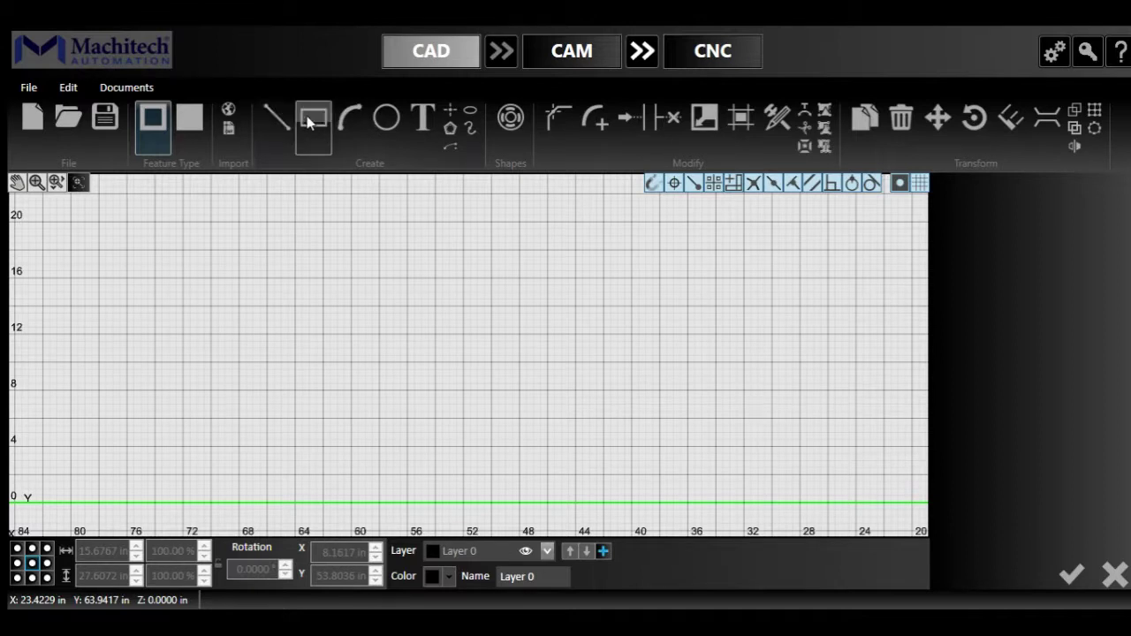
{"action": "left_click", "coordinate": [311, 119]}
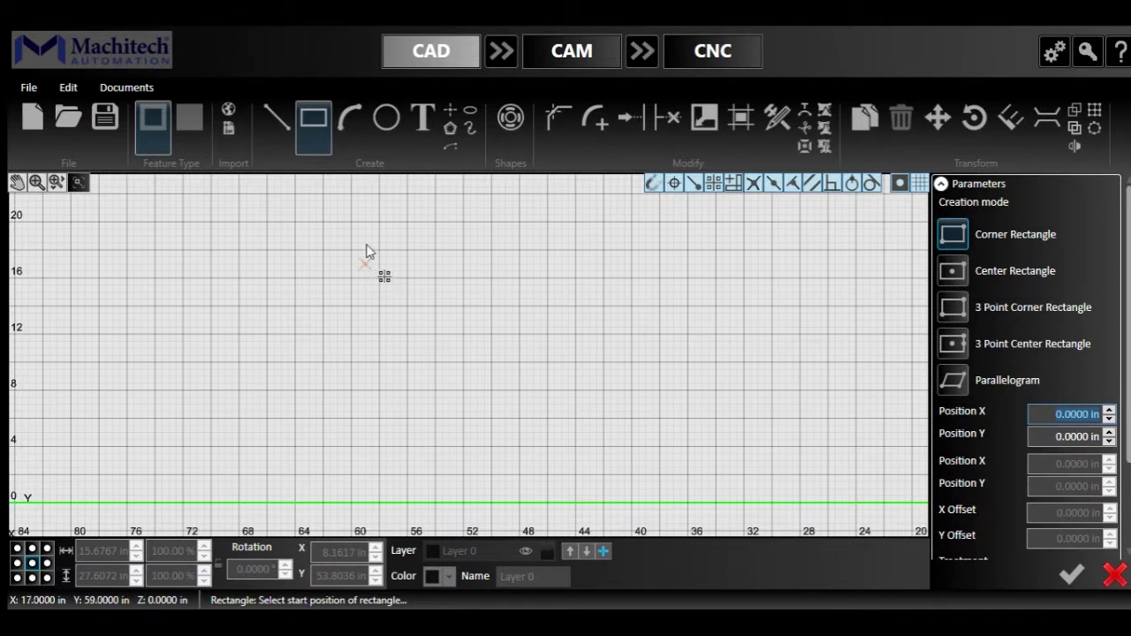
Step: Pick the Arc tool, then bring up the Shapes library showing the flange template
{"action": "left_click", "coordinate": [346, 137]}
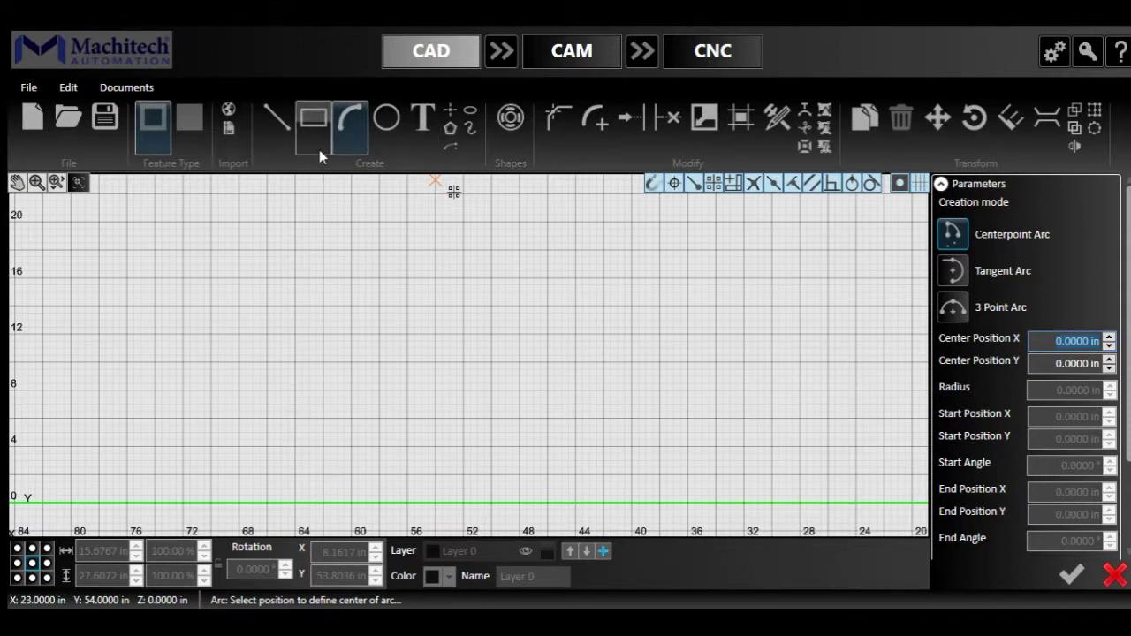
{"action": "left_click", "coordinate": [501, 121]}
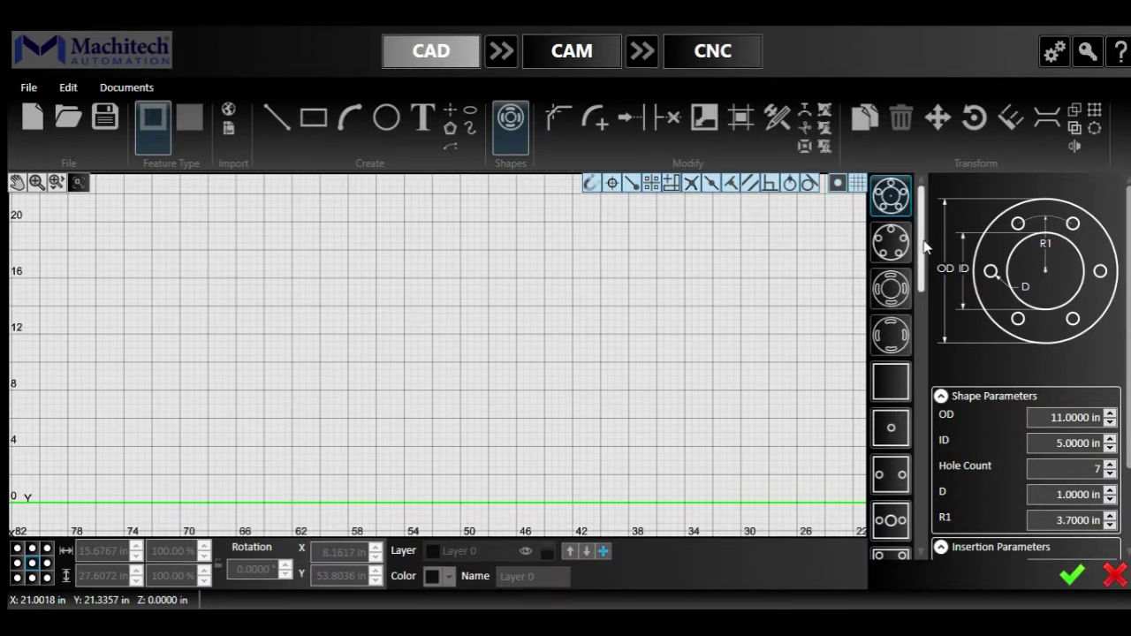
Step: Insert the bolt flange: OD 11 in, ID 5 in, seven 1 in holes on R1 3.7 in
{"action": "left_click_drag", "start_coordinate": [925, 247], "coordinate": [937, 208]}
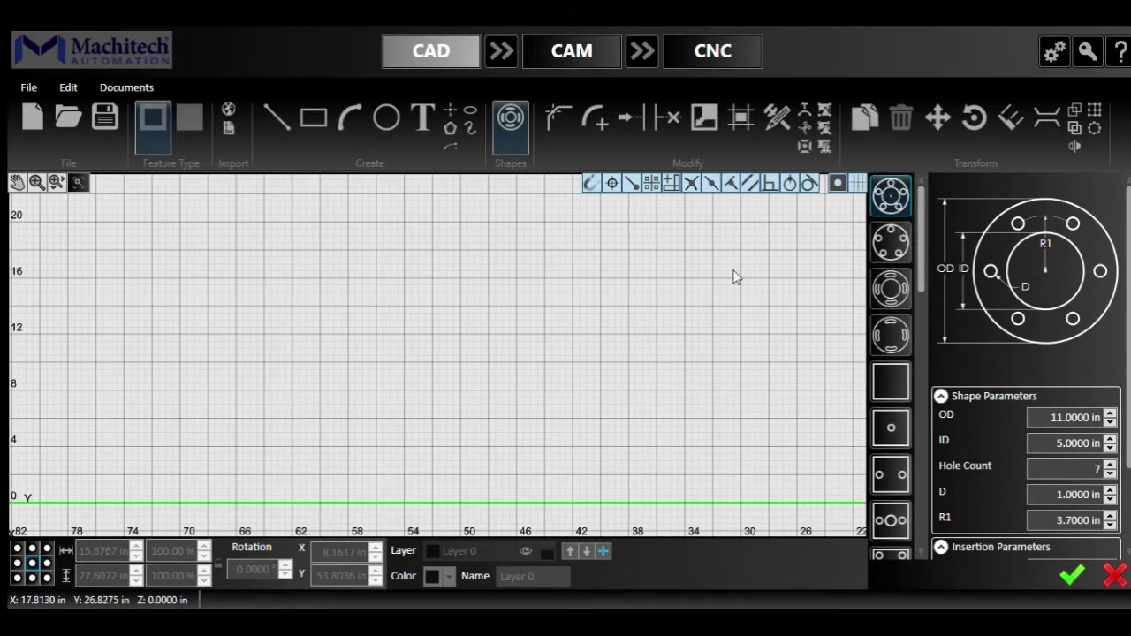
{"action": "scroll", "coordinate": [734, 276], "scroll_direction": "down", "scroll_amount": 3}
{"action": "scroll", "coordinate": [569, 392], "scroll_direction": "up", "scroll_amount": 5}
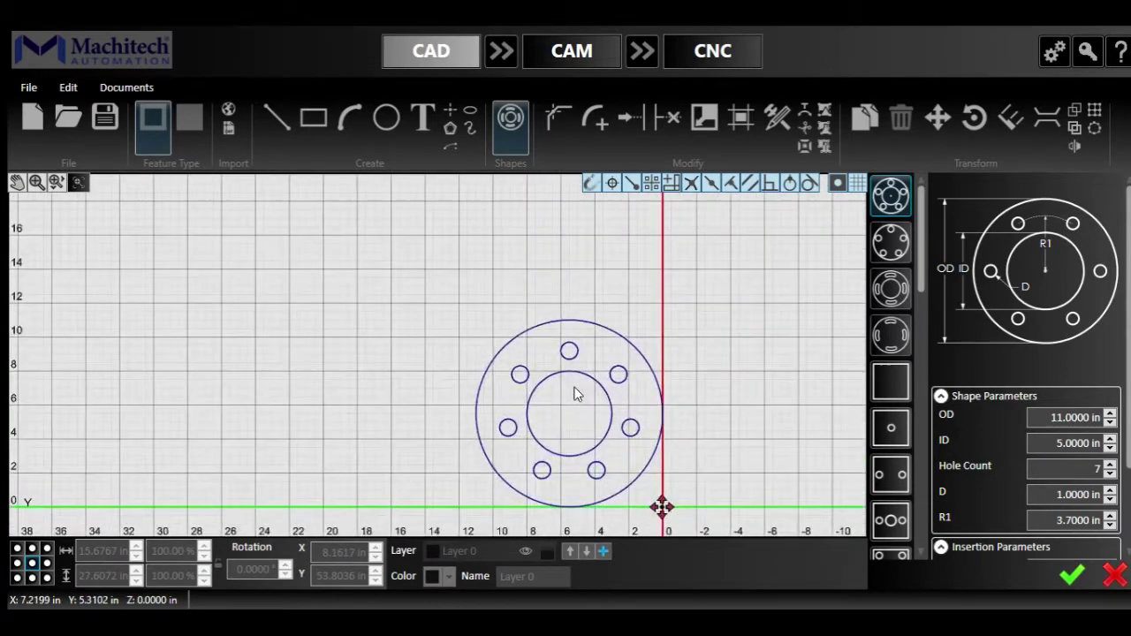
{"action": "scroll", "coordinate": [576, 375], "scroll_direction": "up", "scroll_amount": 3}
{"action": "middle_click_drag", "start_coordinate": [575, 371], "coordinate": [574, 342]}
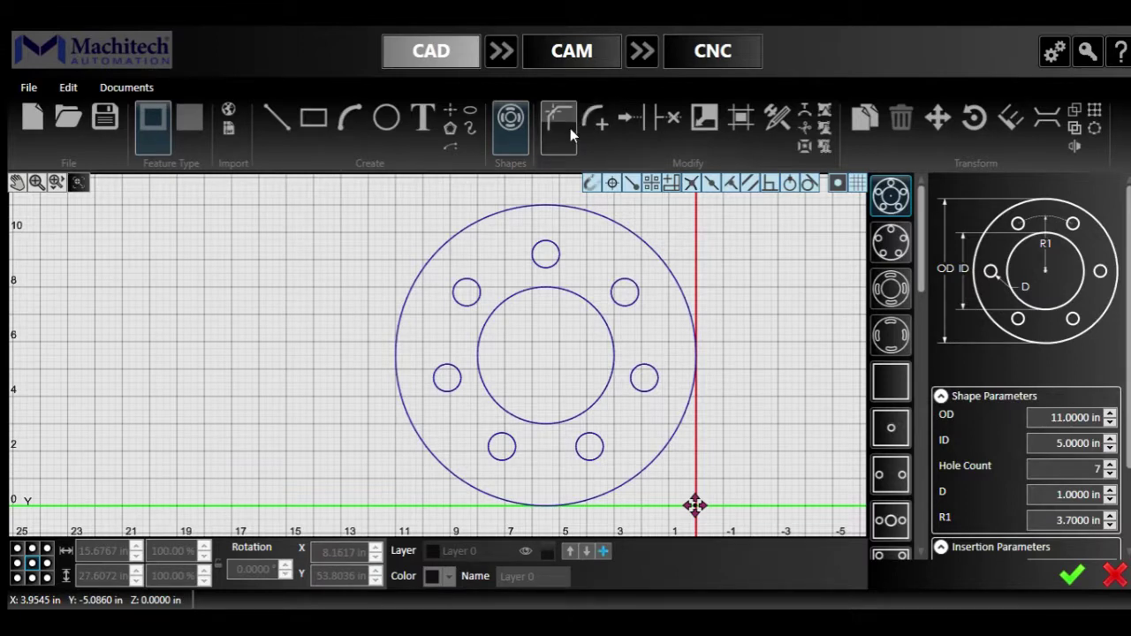
{"action": "left_click", "coordinate": [1072, 576]}
Step: Select the whole flange and turn it into a filled shape
{"action": "middle_click_drag", "start_coordinate": [327, 301], "coordinate": [421, 313]}
{"action": "left_click_drag", "start_coordinate": [439, 186], "coordinate": [919, 530]}
{"action": "scroll", "coordinate": [710, 362], "scroll_direction": "down", "scroll_amount": 2}
{"action": "left_click", "coordinate": [188, 118]}
{"action": "middle_click_drag", "start_coordinate": [560, 391], "coordinate": [422, 334]}
{"action": "left_click", "coordinate": [421, 334]}
{"action": "middle_click_drag", "start_coordinate": [224, 481], "coordinate": [361, 447]}
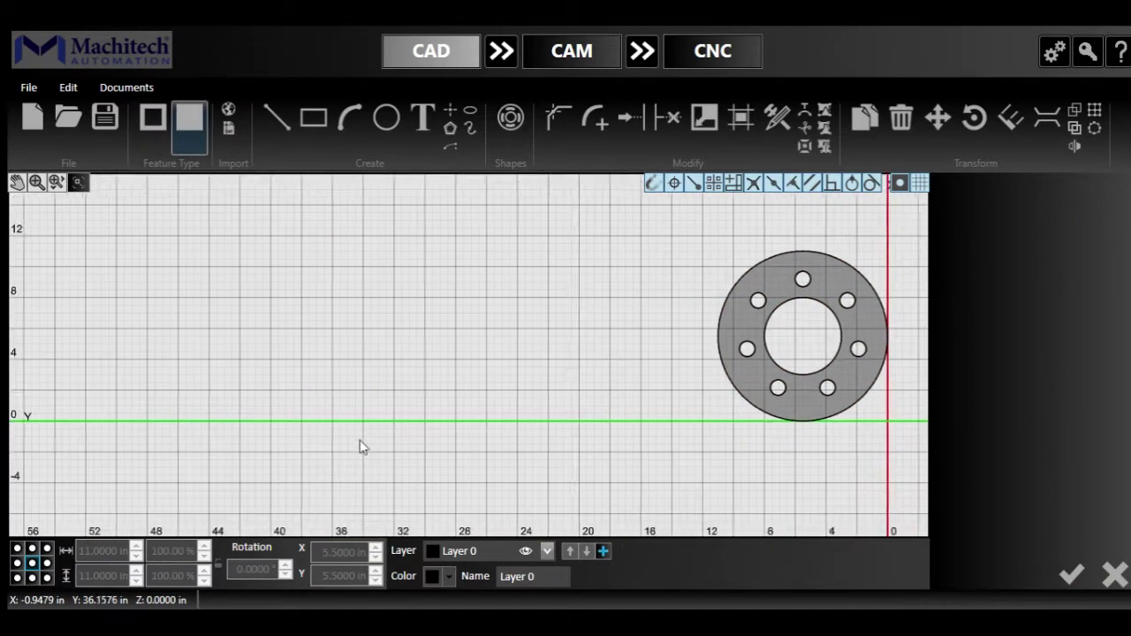
{"action": "scroll", "coordinate": [627, 399], "scroll_direction": "up", "scroll_amount": 2}
{"action": "middle_click_drag", "start_coordinate": [650, 376], "coordinate": [680, 454]}
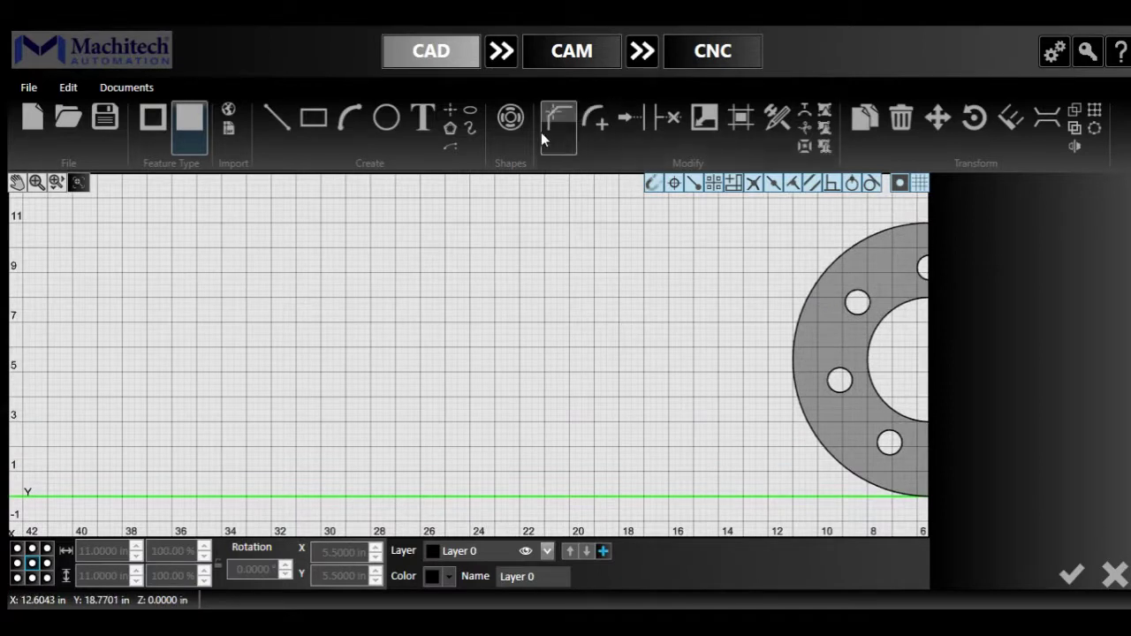
Step: Draw a 6 in by 2 in rectangle beside the flange, first corner at 9, 17
{"action": "left_click", "coordinate": [326, 130]}
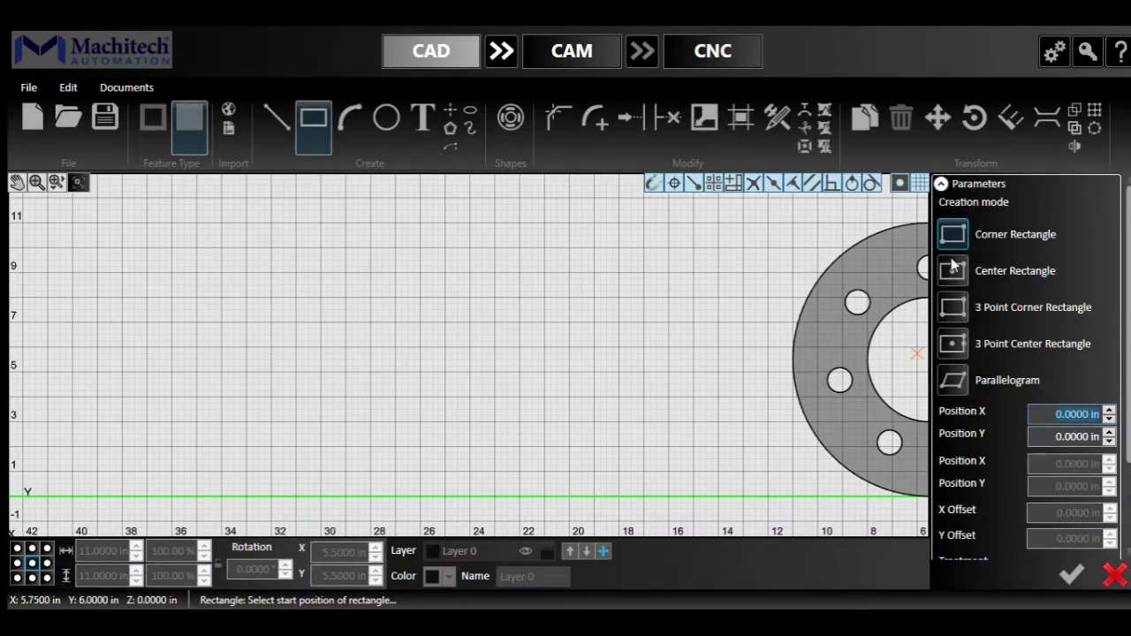
{"action": "left_click", "coordinate": [497, 288]}
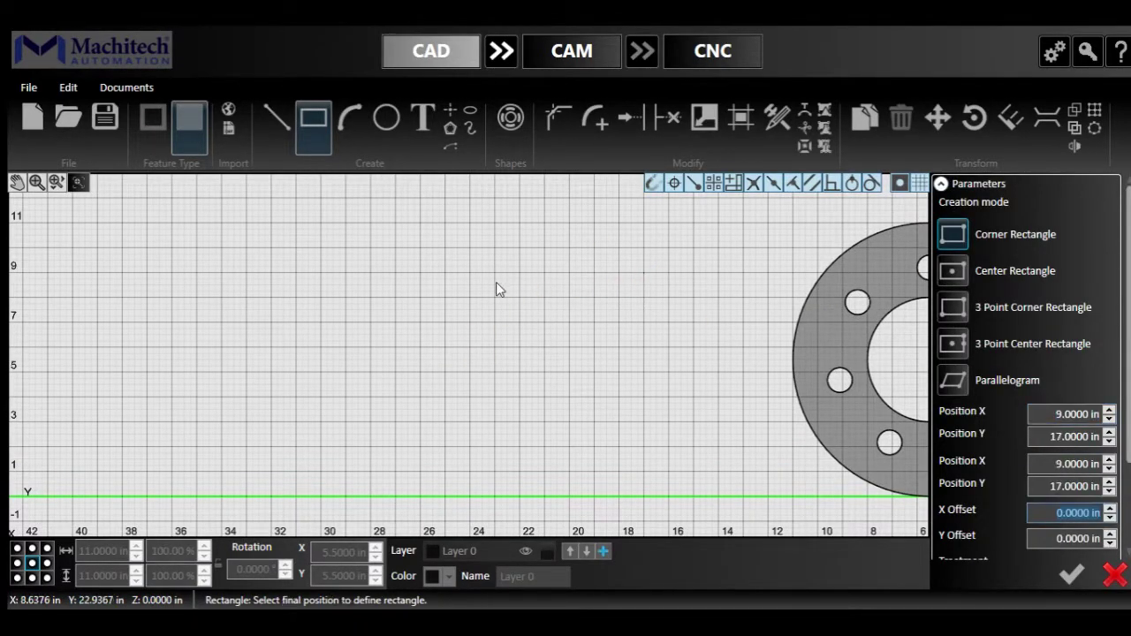
{"action": "left_click", "coordinate": [496, 321]}
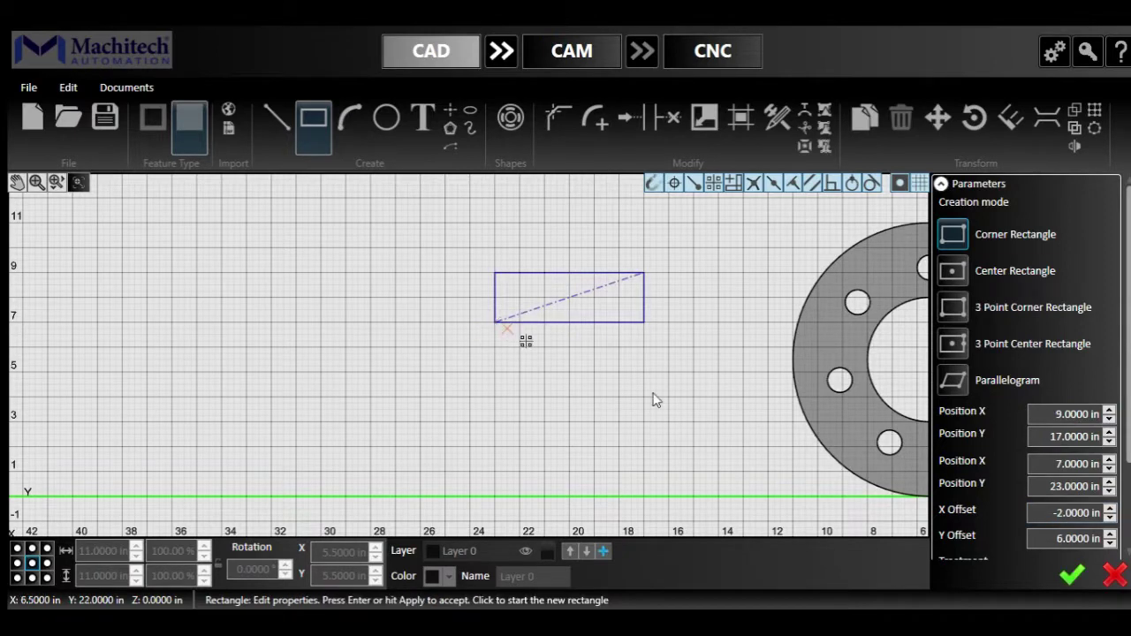
{"action": "left_click", "coordinate": [1072, 576]}
{"action": "scroll", "coordinate": [676, 265], "scroll_direction": "up", "scroll_amount": 2}
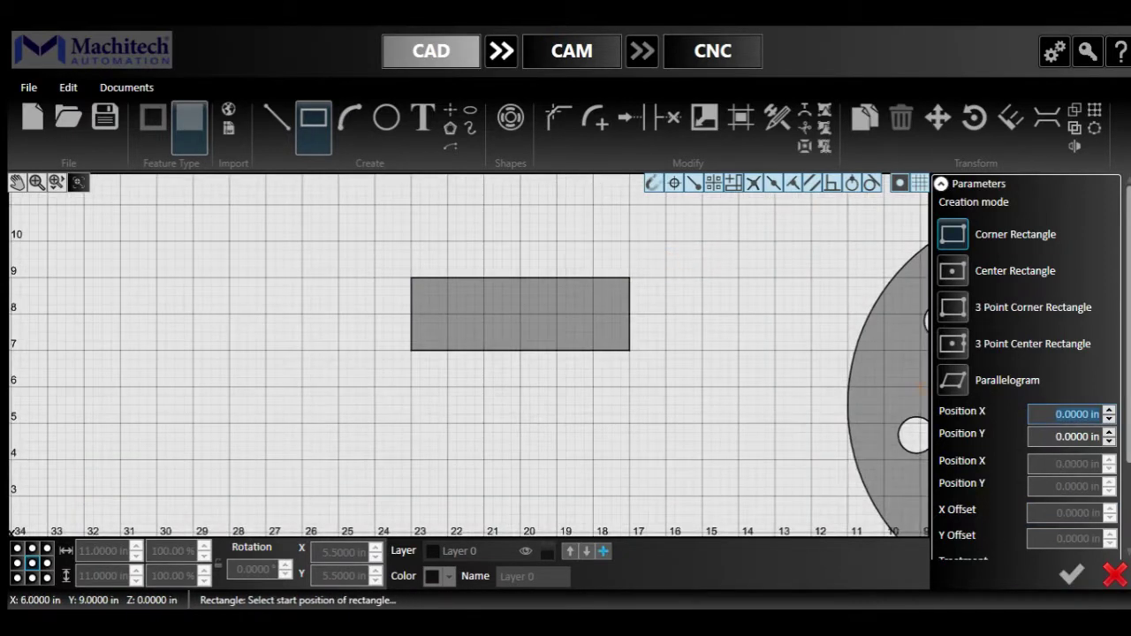
{"action": "left_click", "coordinate": [1111, 588]}
{"action": "scroll", "coordinate": [613, 293], "scroll_direction": "up", "scroll_amount": 2}
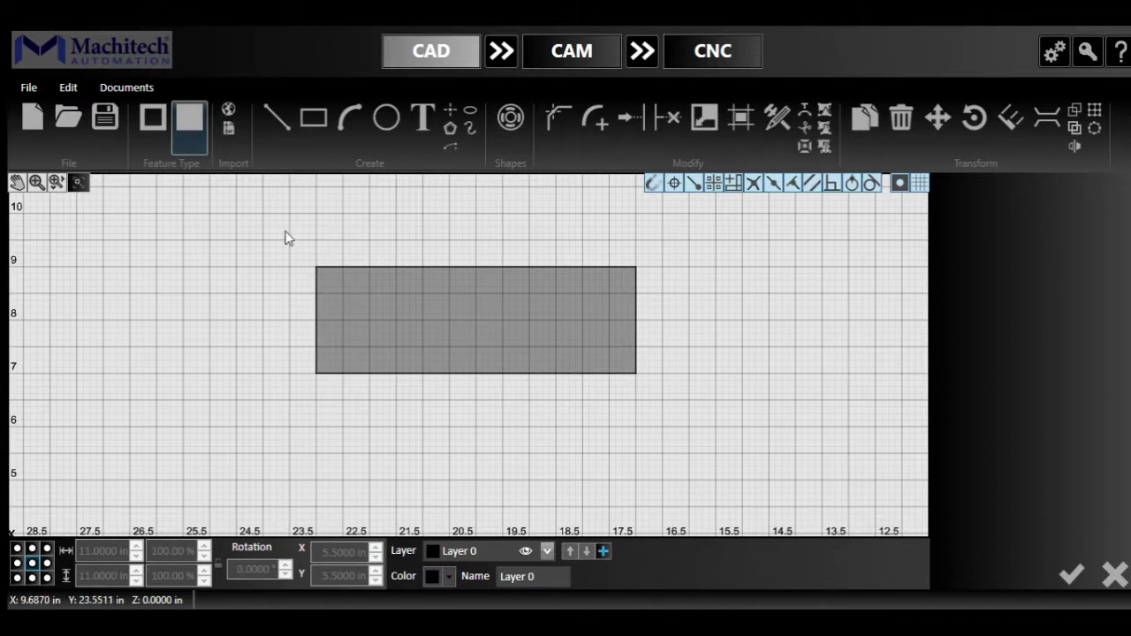
Step: Select the rectangle's top-left corner and apply a 0.5 in, 45° chamfer
{"action": "left_click_drag", "start_coordinate": [284, 230], "coordinate": [349, 314]}
{"action": "left_click_drag", "start_coordinate": [285, 239], "coordinate": [348, 329]}
{"action": "left_click_drag", "start_coordinate": [268, 207], "coordinate": [353, 328]}
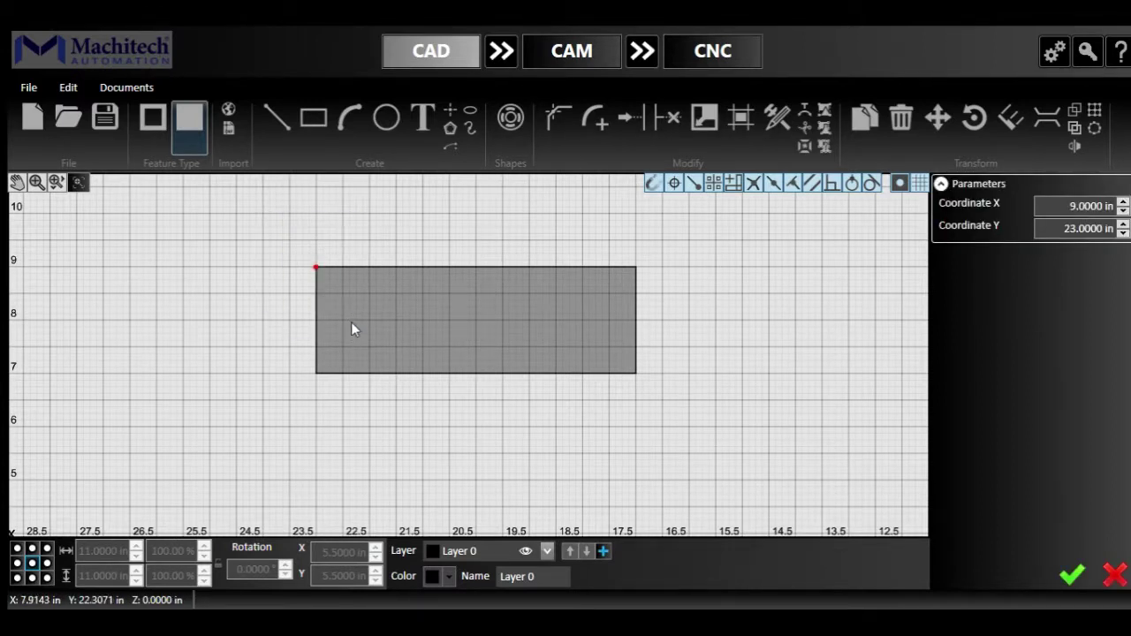
{"action": "left_click", "coordinate": [564, 117]}
{"action": "scroll", "coordinate": [344, 267], "scroll_direction": "up", "scroll_amount": 4}
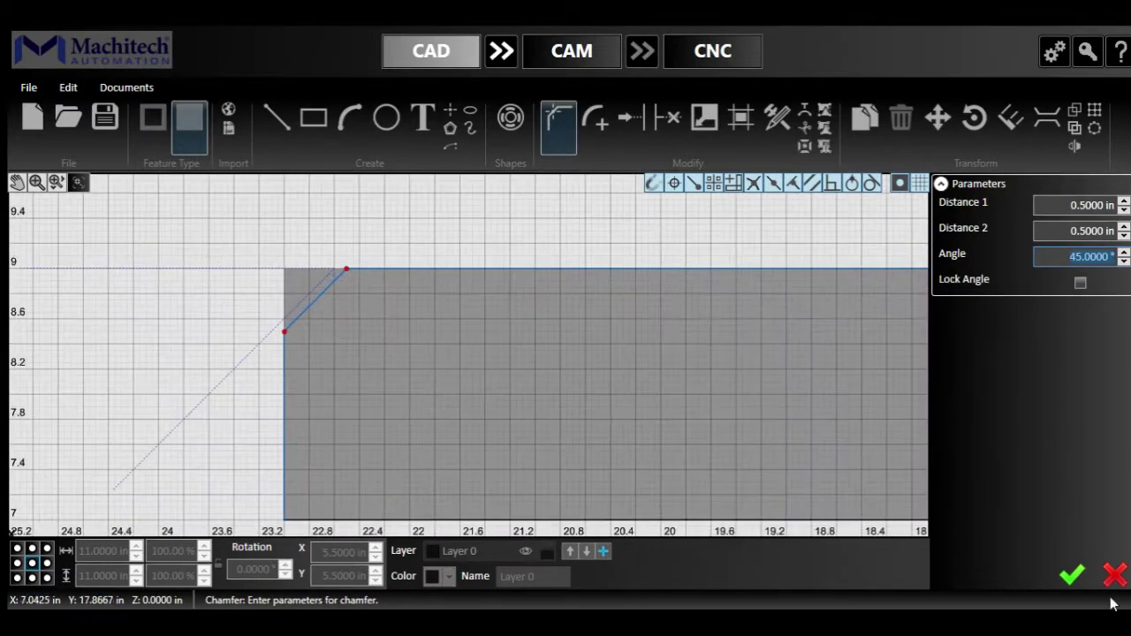
{"action": "left_click", "coordinate": [1072, 576]}
{"action": "scroll", "coordinate": [482, 344], "scroll_direction": "up", "scroll_amount": 2}
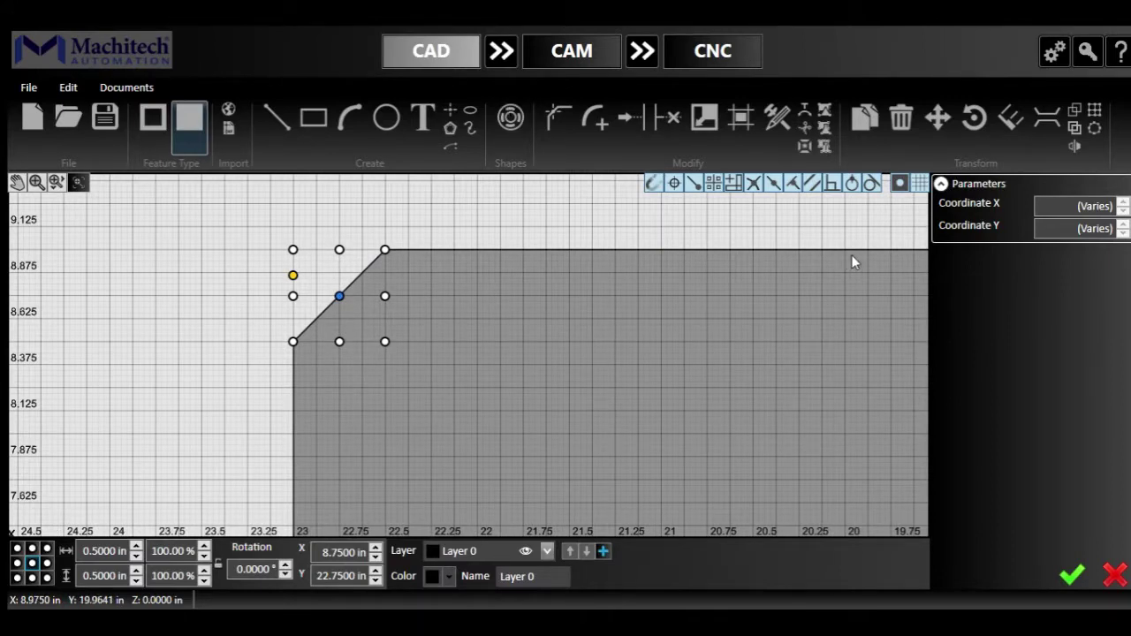
{"action": "scroll", "coordinate": [509, 276], "scroll_direction": "down", "scroll_amount": 2}
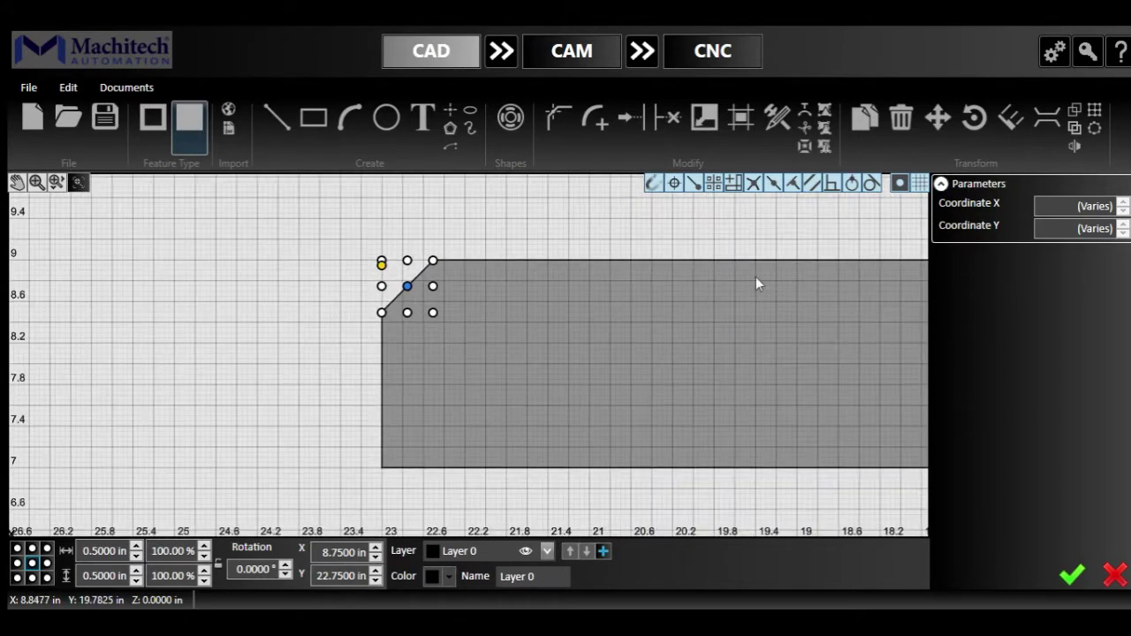
{"action": "middle_click_drag", "start_coordinate": [755, 276], "coordinate": [506, 302]}
{"action": "scroll", "coordinate": [509, 298], "scroll_direction": "down", "scroll_amount": 2}
{"action": "middle_click_drag", "start_coordinate": [619, 260], "coordinate": [221, 296]}
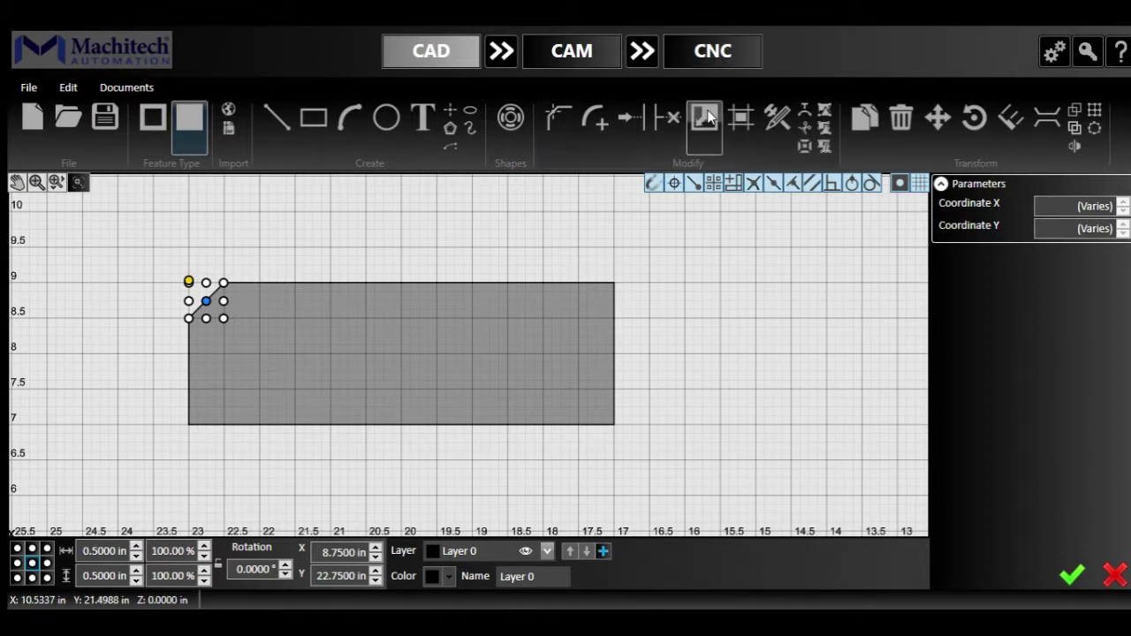
Step: Cancel the fillet that was started on the chamfered corner
{"action": "left_click", "coordinate": [604, 115]}
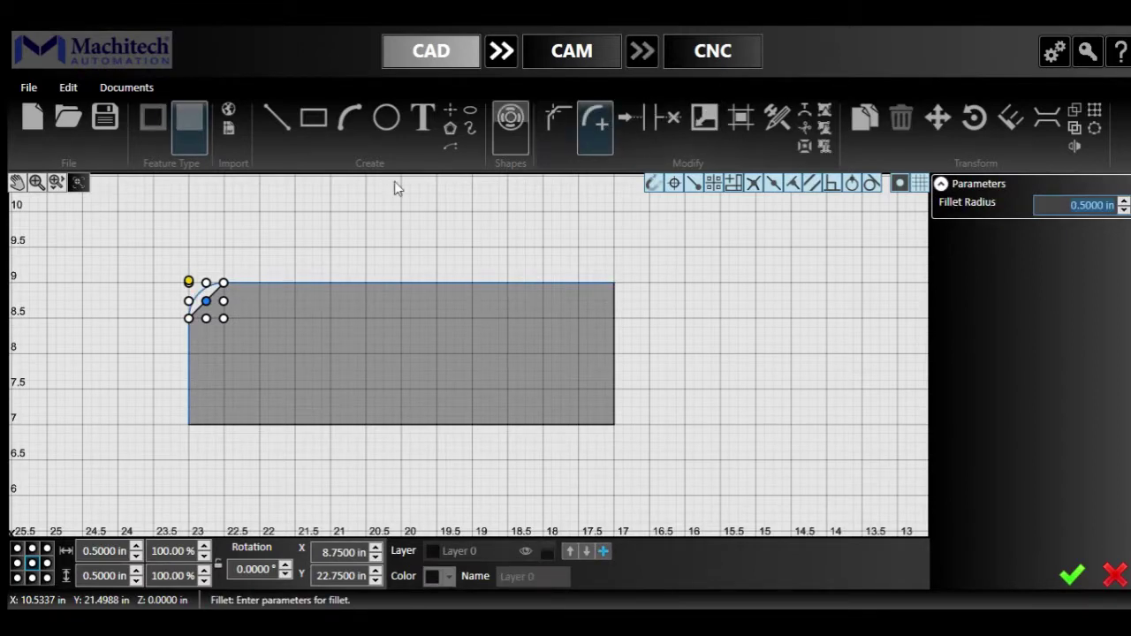
{"action": "scroll", "coordinate": [157, 293], "scroll_direction": "up", "scroll_amount": 3}
{"action": "key", "text": "Return"}
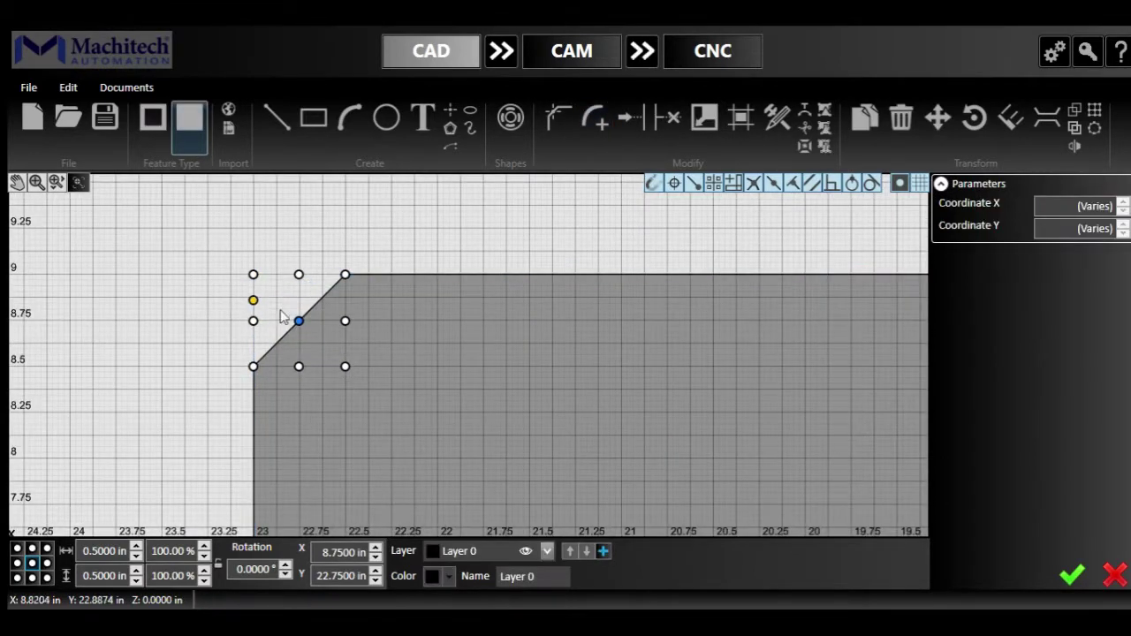
{"action": "scroll", "coordinate": [402, 323], "scroll_direction": "down", "scroll_amount": 5}
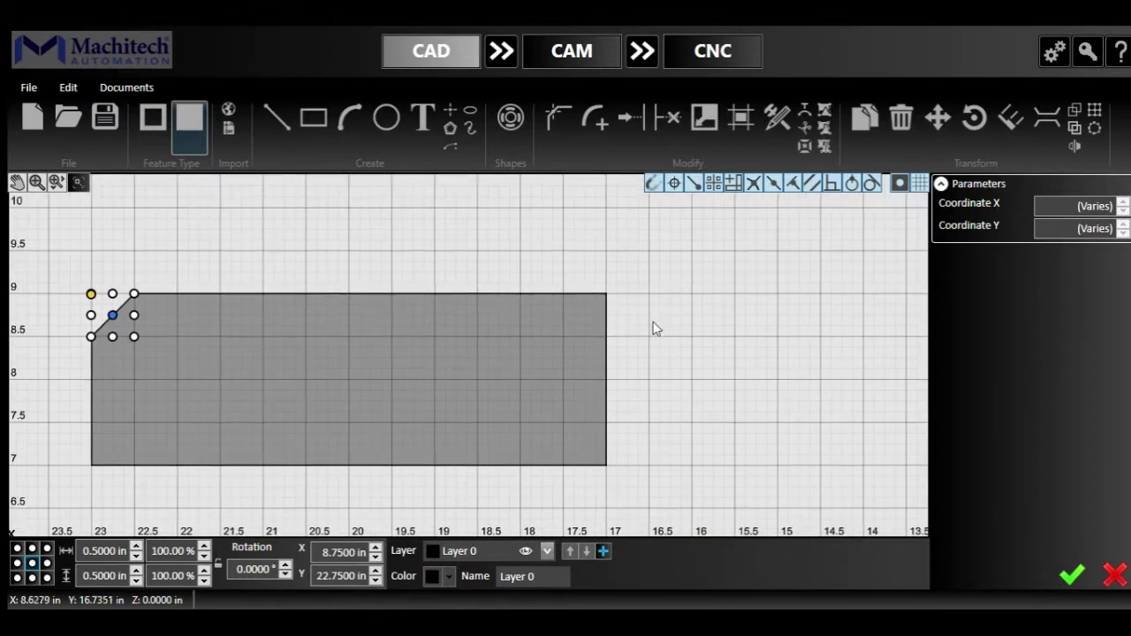
{"action": "scroll", "coordinate": [655, 329], "scroll_direction": "up", "scroll_amount": 2}
Step: Round the rectangle's top-right corner with a 0.5 in fillet and deselect the shape
{"action": "left_click_drag", "start_coordinate": [538, 239], "coordinate": [631, 362]}
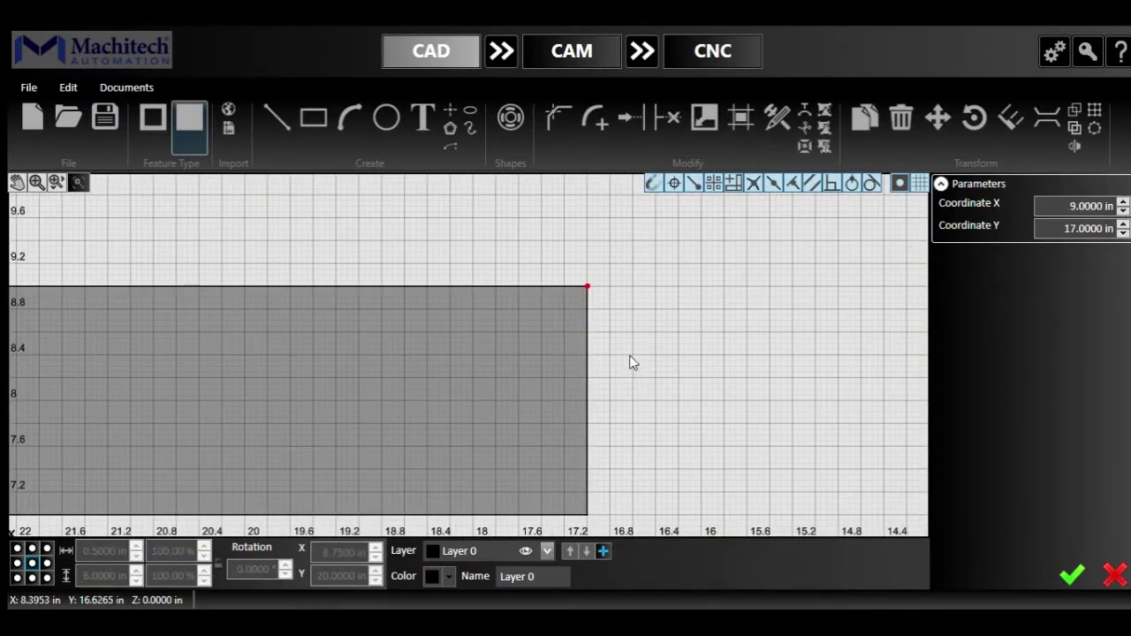
{"action": "left_click", "coordinate": [587, 134]}
{"action": "scroll", "coordinate": [591, 351], "scroll_direction": "up", "scroll_amount": 3}
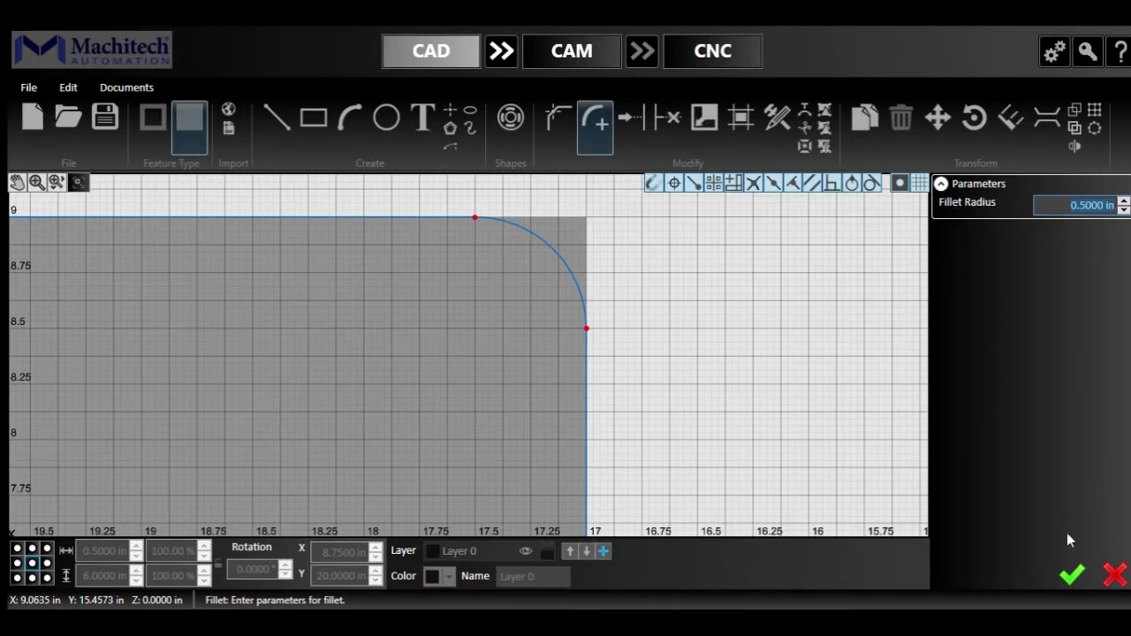
{"action": "left_click", "coordinate": [1070, 578]}
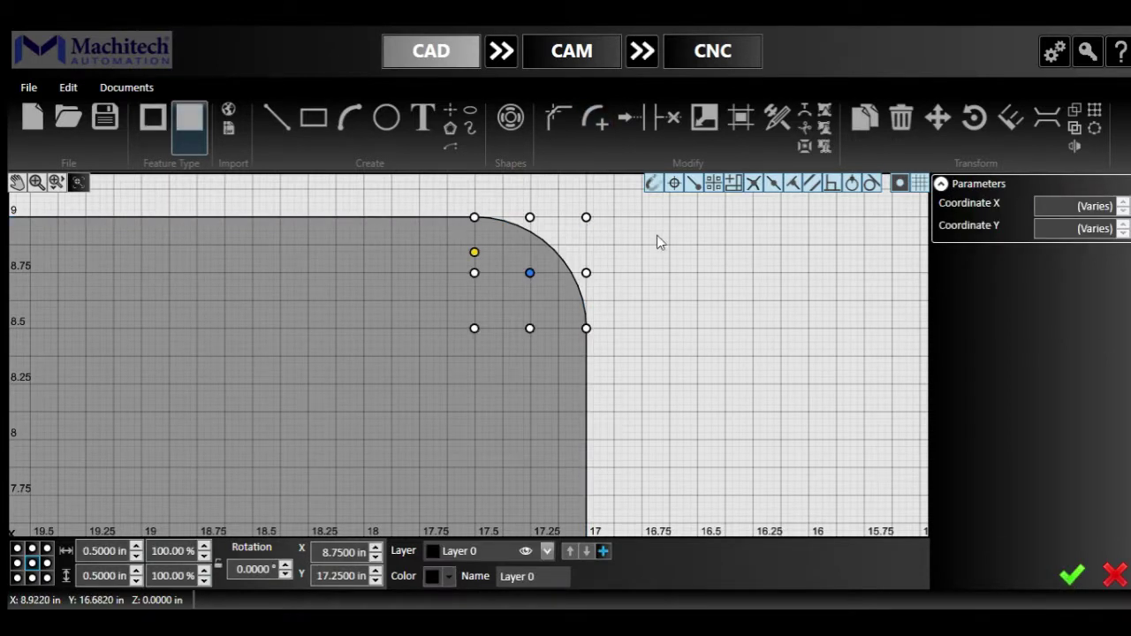
{"action": "left_click", "coordinate": [768, 337]}
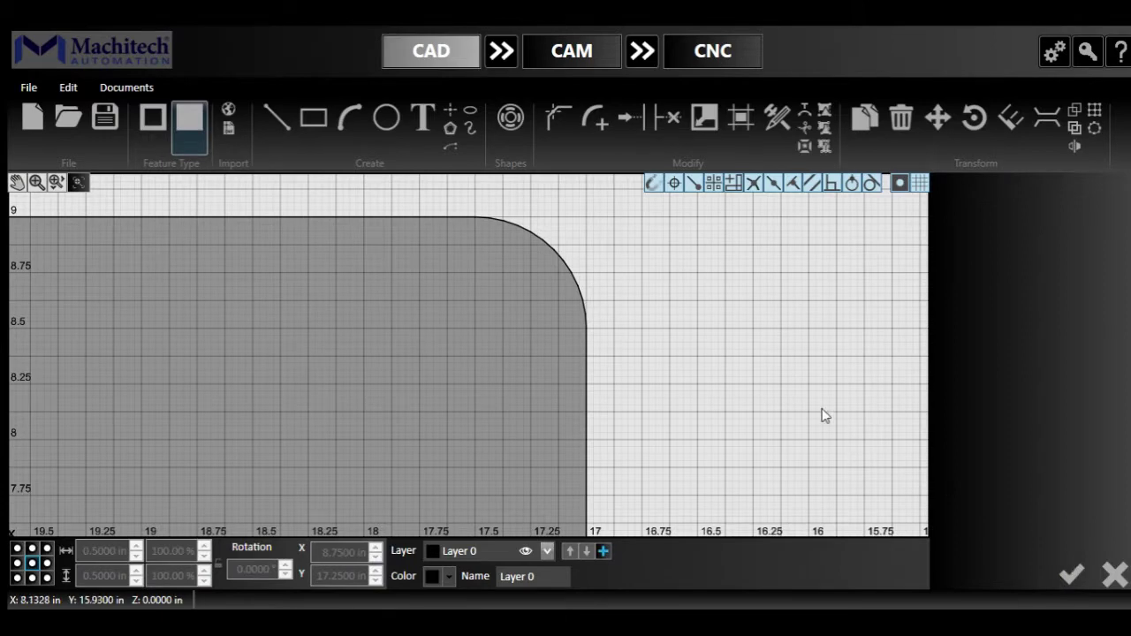
{"action": "scroll", "coordinate": [658, 365], "scroll_direction": "down", "scroll_amount": 2}
{"action": "scroll", "coordinate": [659, 365], "scroll_direction": "down", "scroll_amount": 2}
{"action": "scroll", "coordinate": [735, 333], "scroll_direction": "down", "scroll_amount": 1}
{"action": "middle_click_drag", "start_coordinate": [730, 337], "coordinate": [773, 297]}
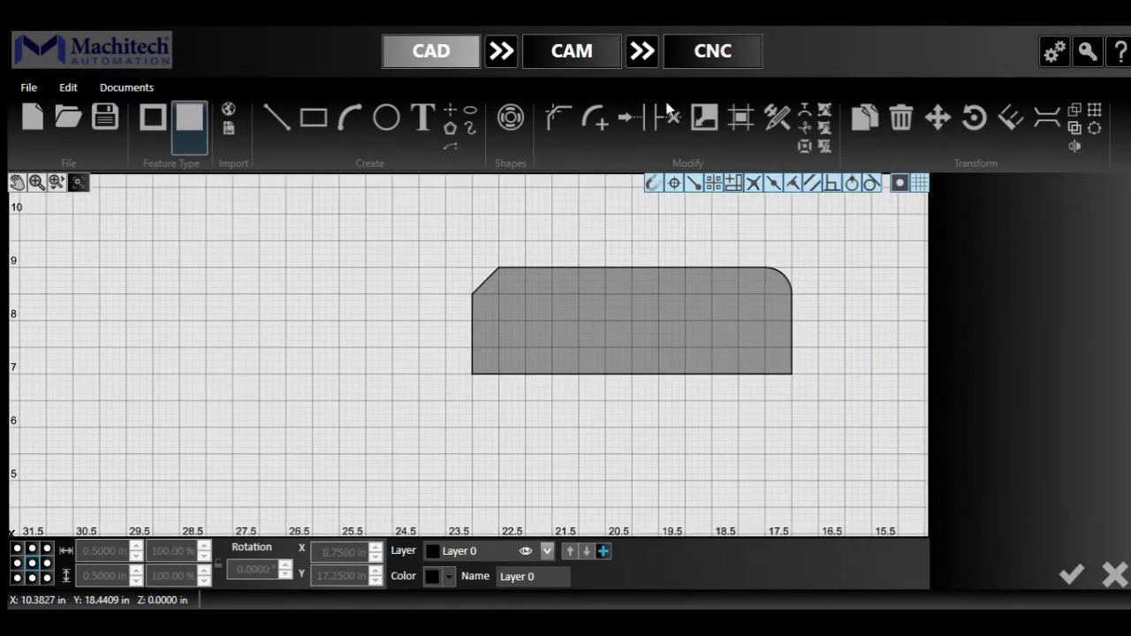
{"action": "scroll", "coordinate": [592, 278], "scroll_direction": "up", "scroll_amount": 1}
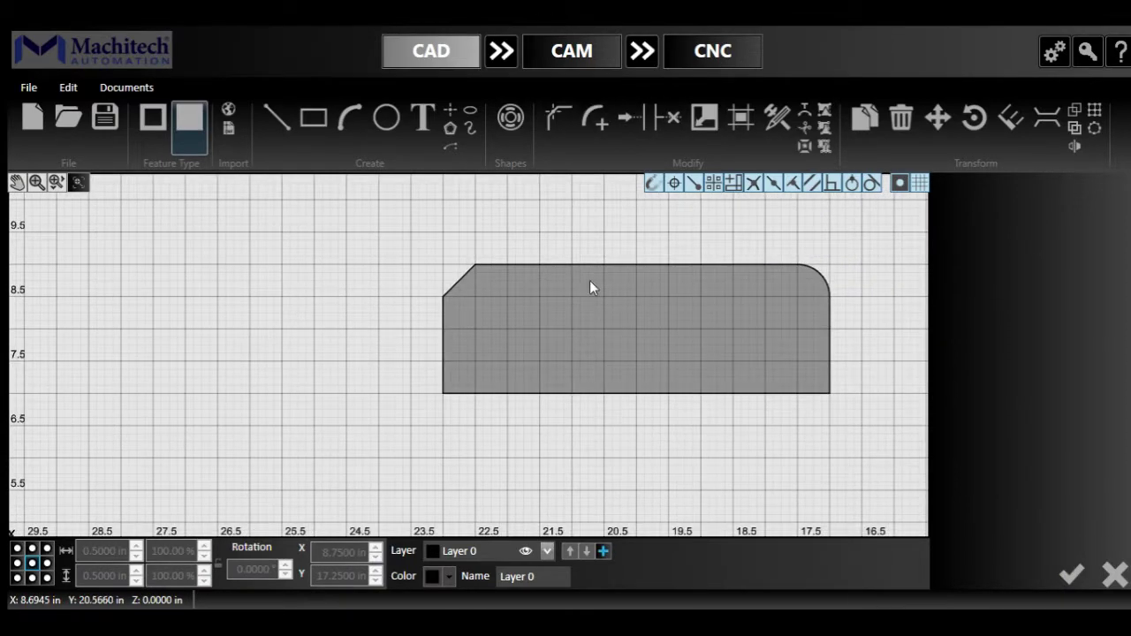